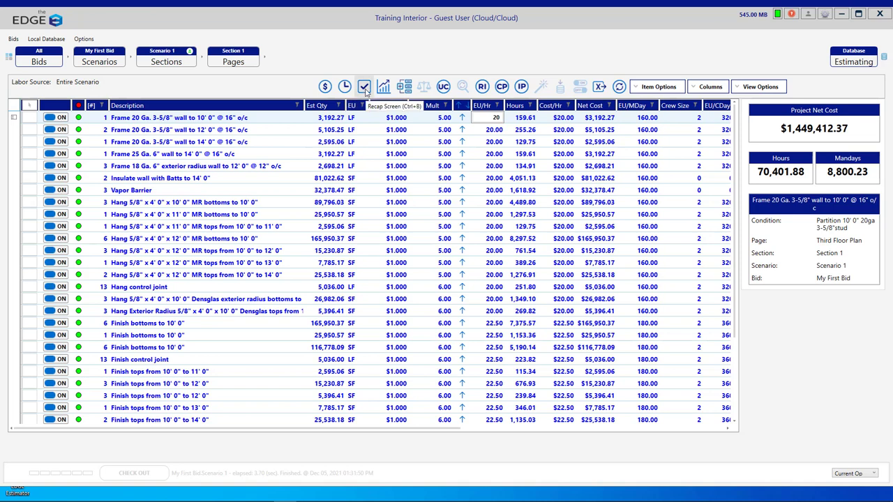
Step: Show the Recap screen for the Drywall subdivision's bottom-end costs and markups
left_click(364, 87)
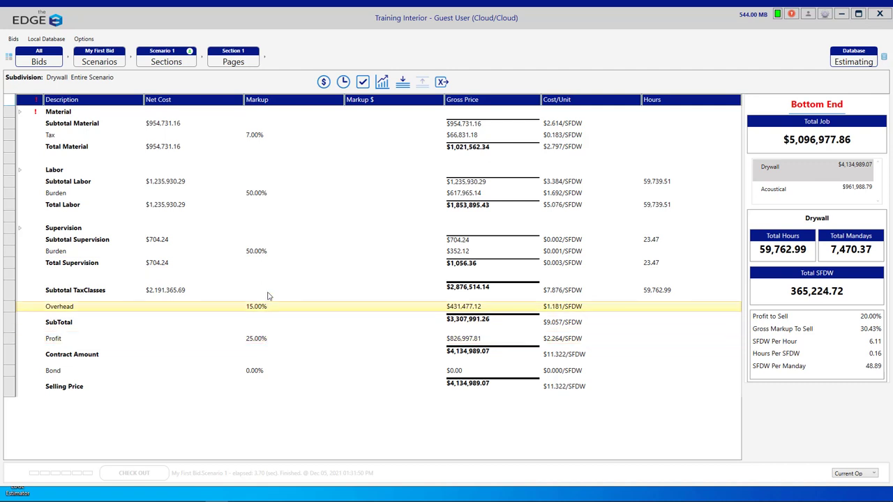
Step: Change the Drywall material Tax class markup to 8.25% and save the markup changes
left_click(255, 137)
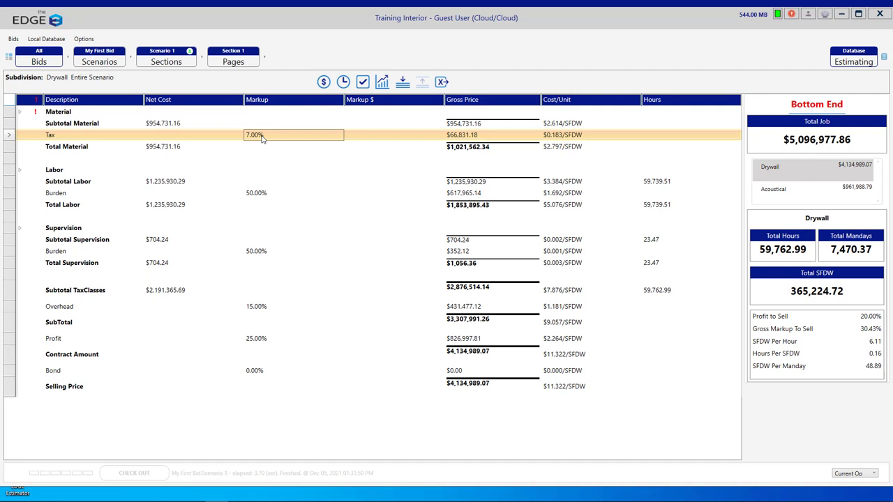
double_click(262, 138)
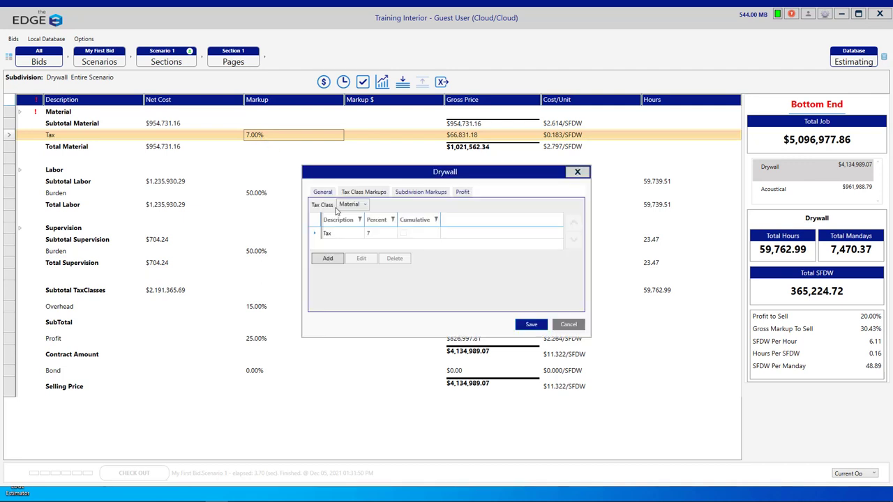
left_click(372, 236)
double_click(372, 236)
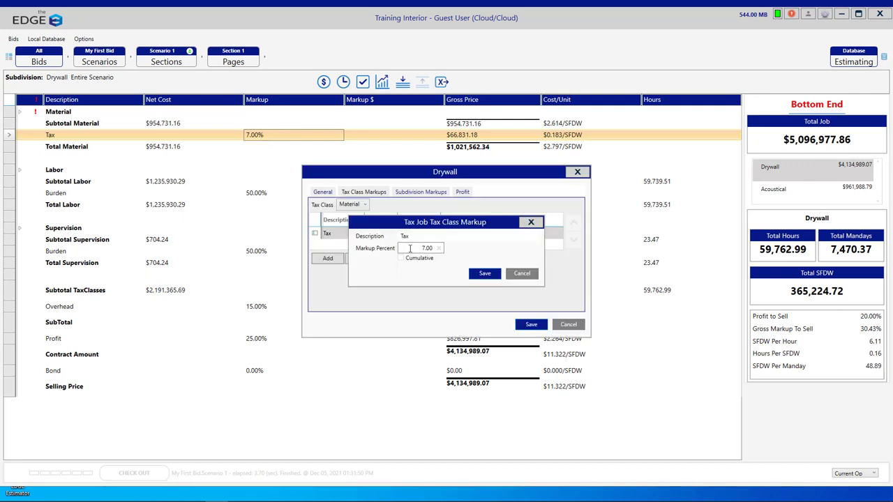
double_click(410, 249)
type("8.25")
left_click(485, 273)
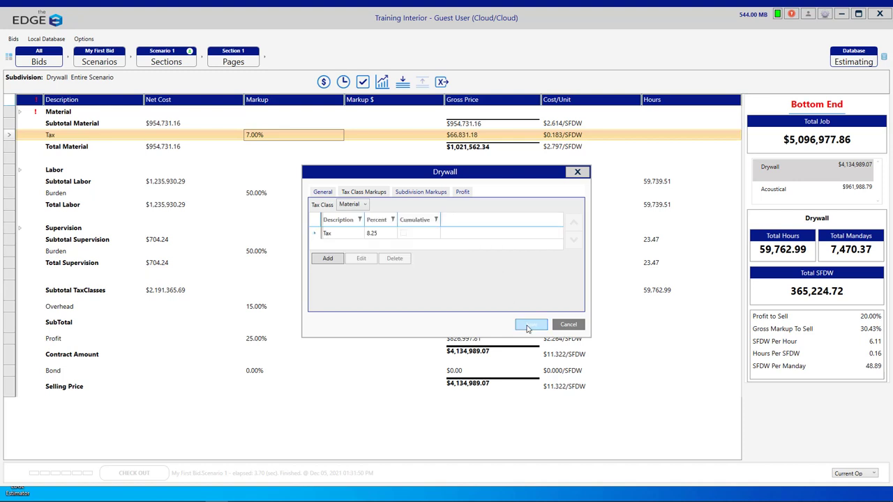
left_click(530, 325)
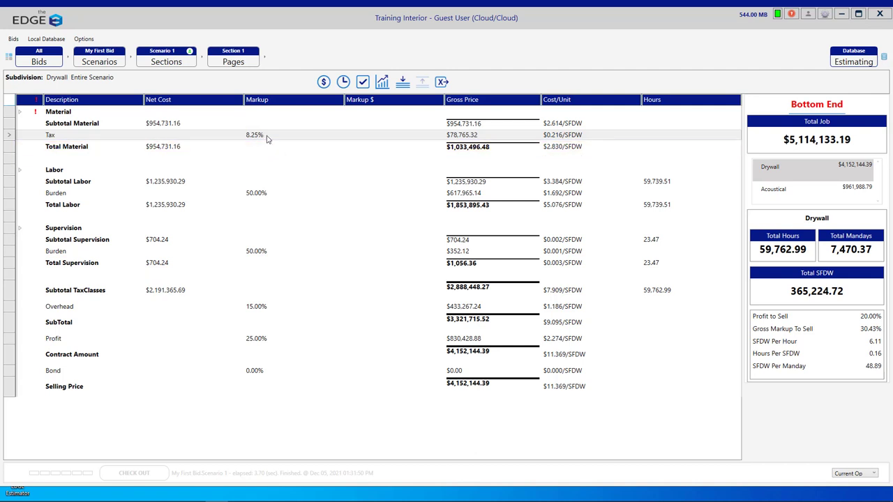
Step: Set the Drywall labor Burden class markup to 25% and save the markup changes
left_click(266, 137)
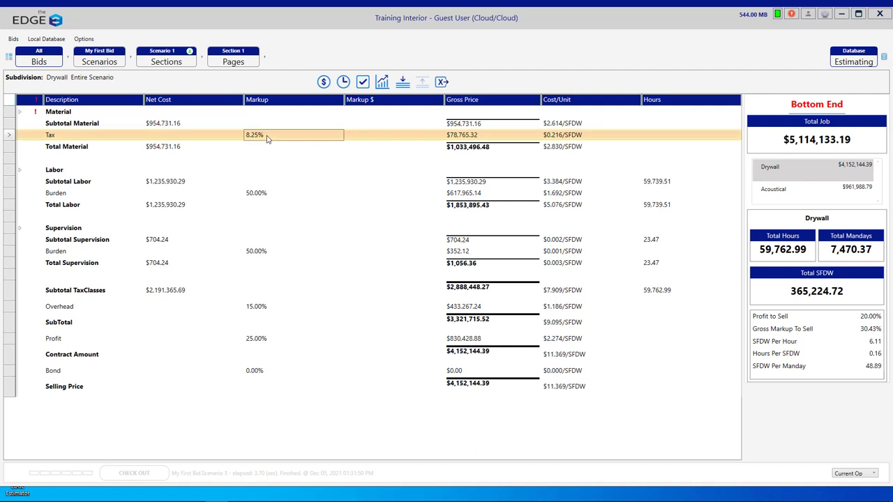
left_click(255, 196)
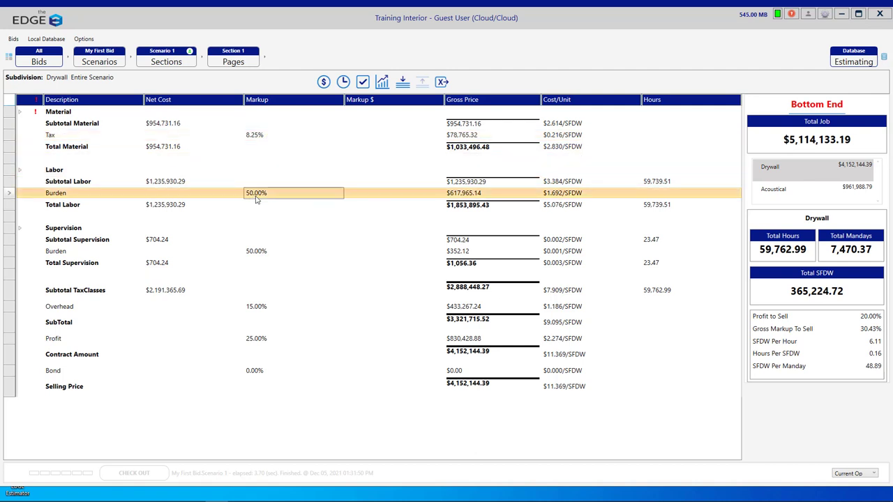
double_click(256, 195)
left_click(372, 234)
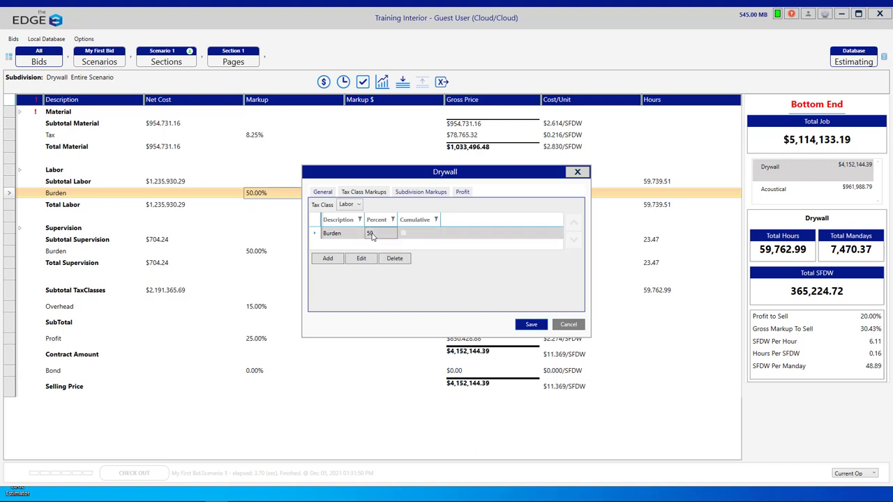
double_click(372, 234)
double_click(425, 248)
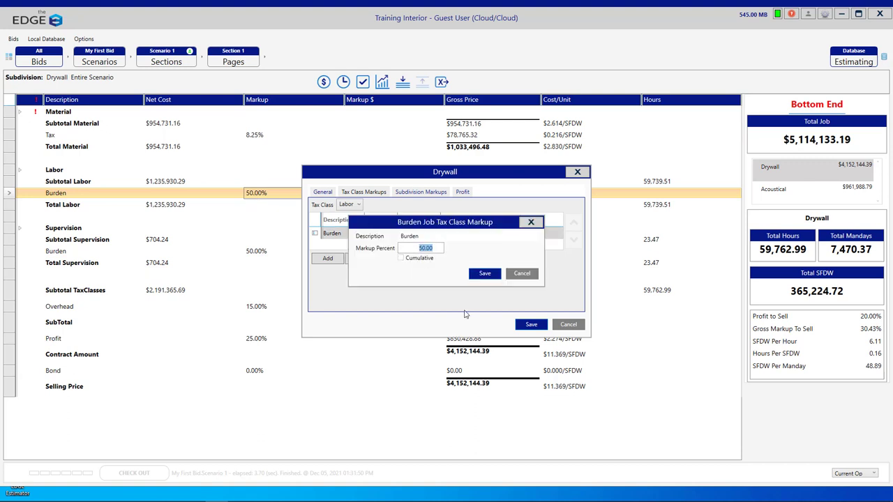
type("25")
left_click(484, 273)
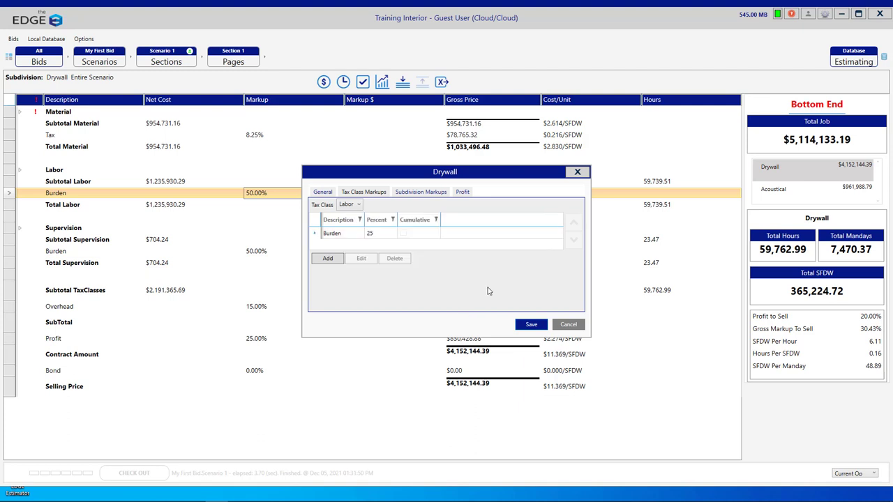
left_click(522, 323)
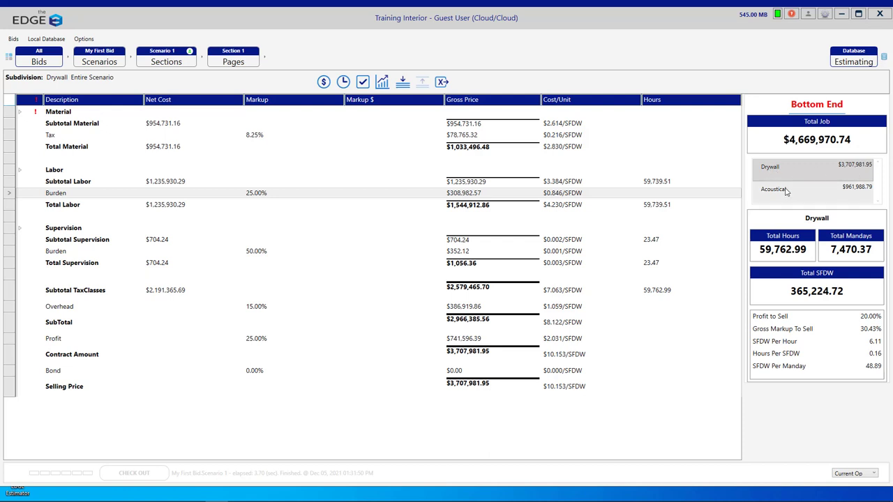
Step: Compare the Acoustical and Drywall recaps, then show the Bottom End summary for Scenario 1
left_click(775, 190)
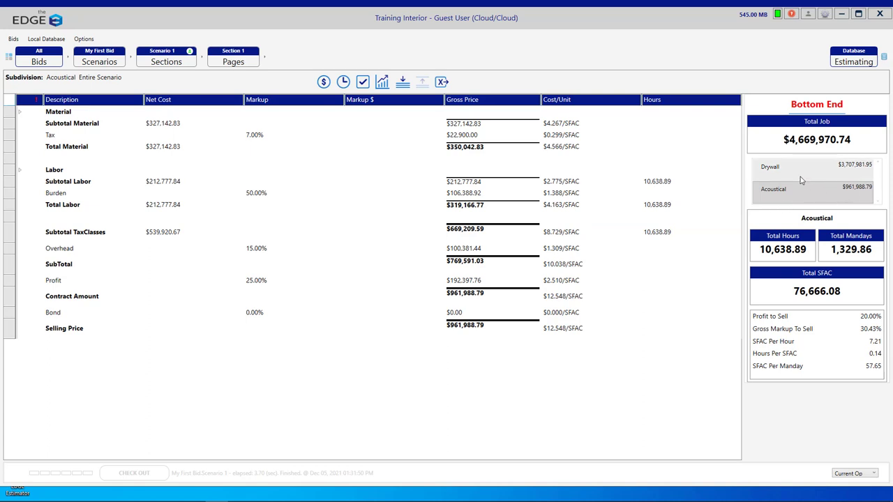
left_click(777, 170)
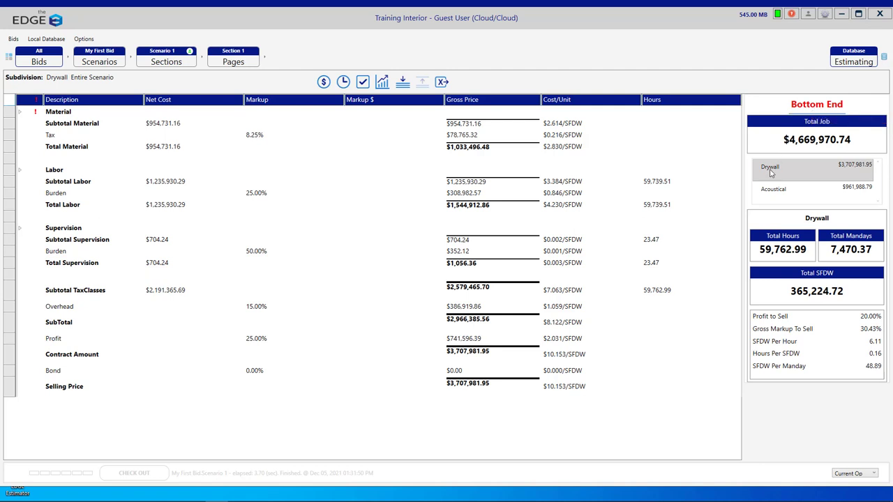
left_click(809, 108)
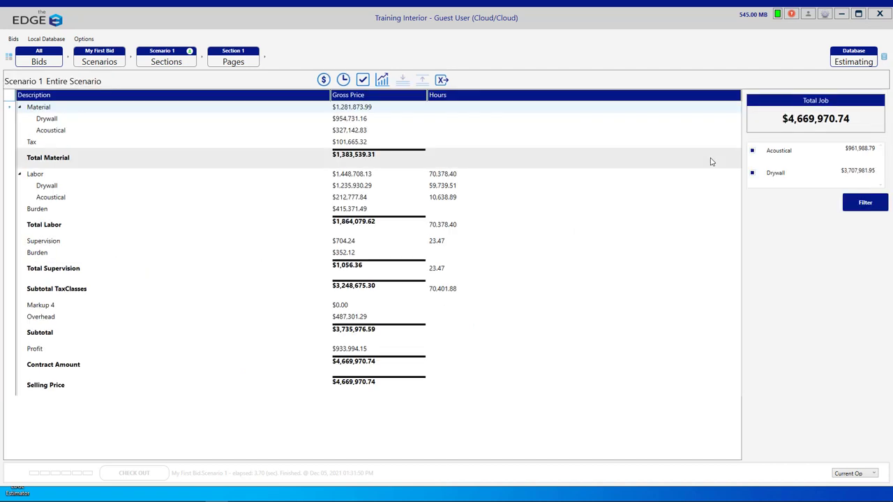
Step: Return to the Drywall recap and read the error on the red-flagged Material row
left_click(362, 80)
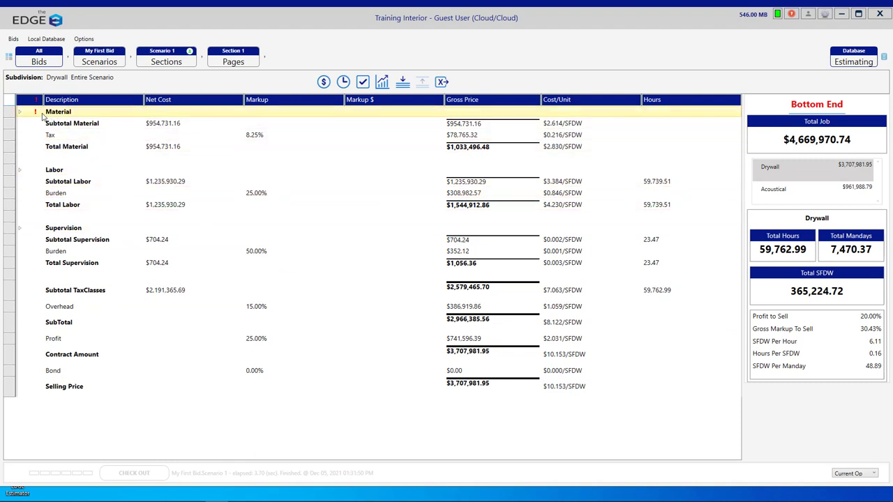
mouse_move(37, 115)
Step: Enter a unit price of 128 for the errored Vapor Barrier item
left_click(36, 116)
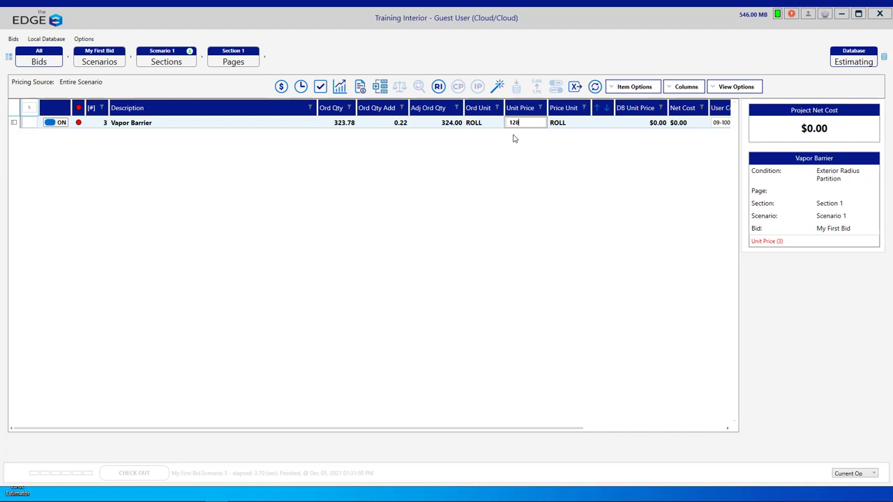
key("Return")
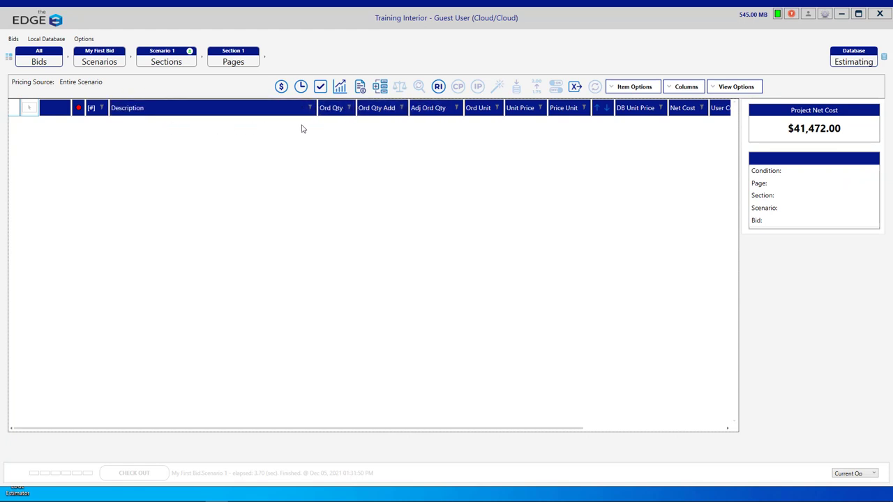
Step: Go back to the Drywall recap and select the Subtotal Material line
left_click(320, 87)
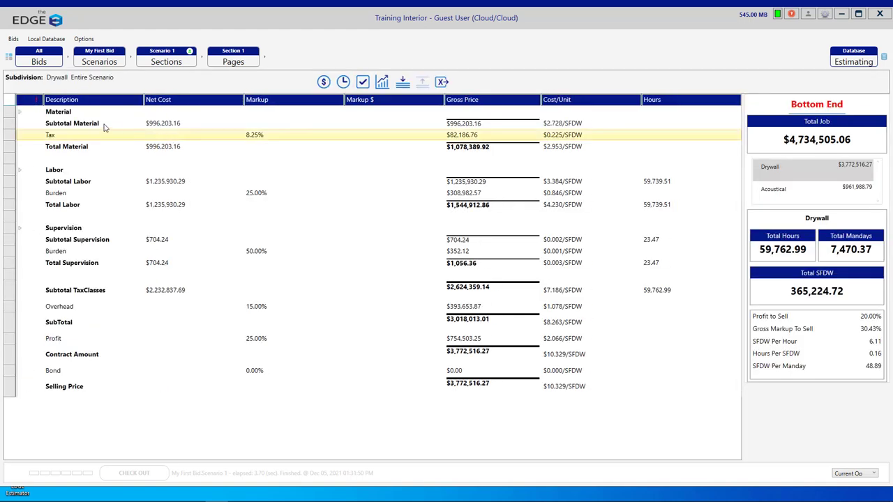
left_click(42, 116)
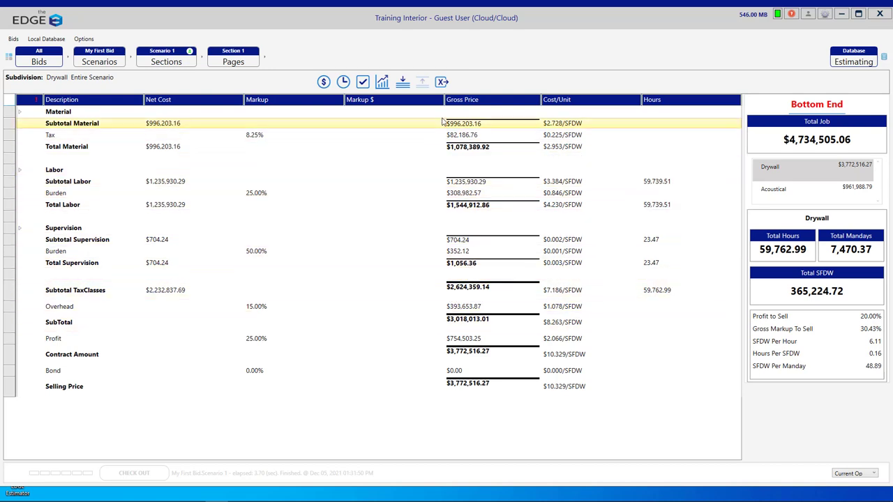
Step: Export the recap to an Excel workbook named Recap.xlsx
left_click(441, 81)
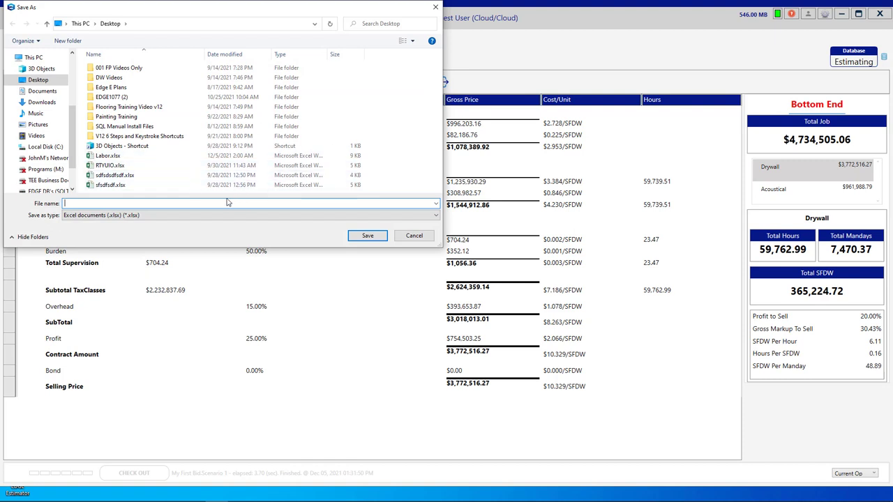
type("Red")
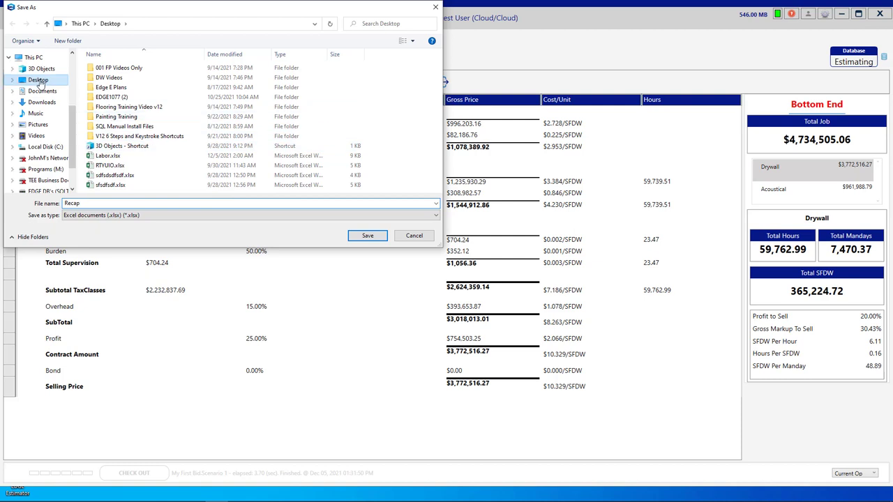
left_click(365, 237)
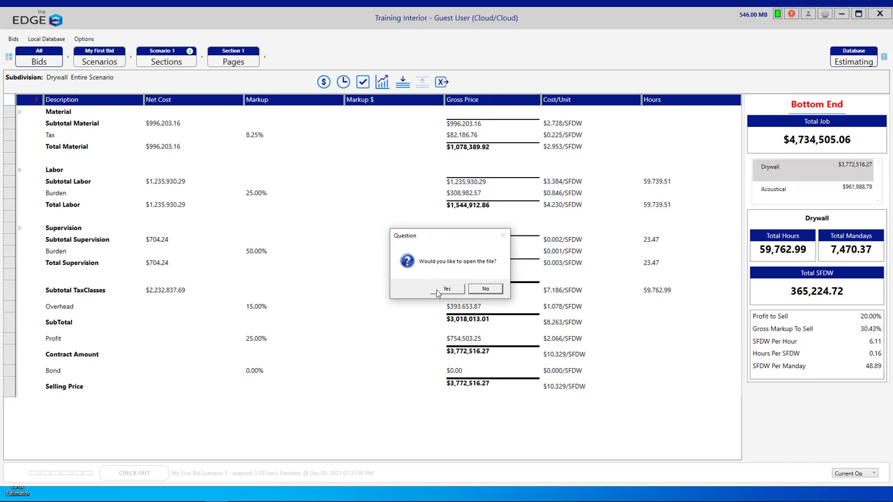
Step: Open Recap.xlsx in Excel, review its contents, and close it
left_click(438, 290)
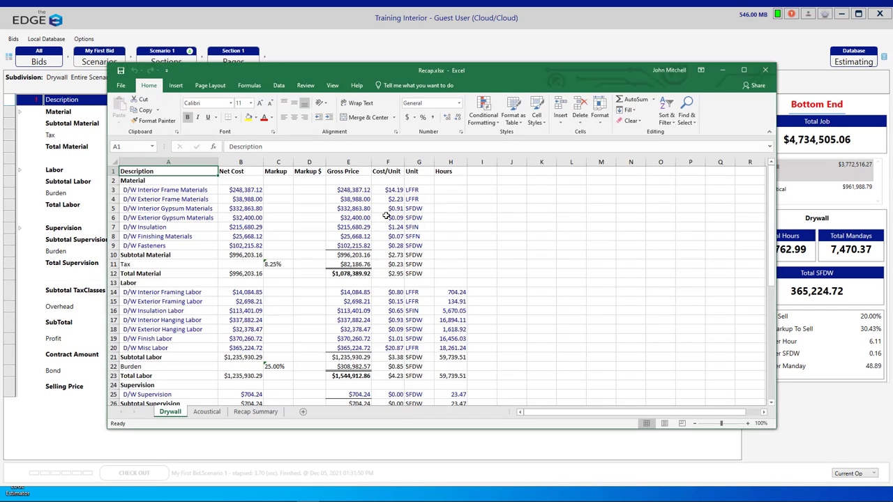
scroll(383, 275, "down", 10)
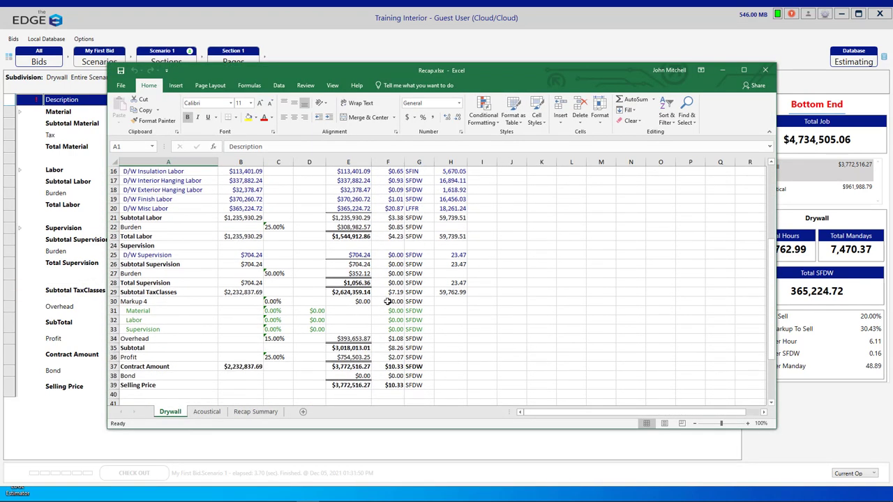
scroll(387, 301, "up", 10)
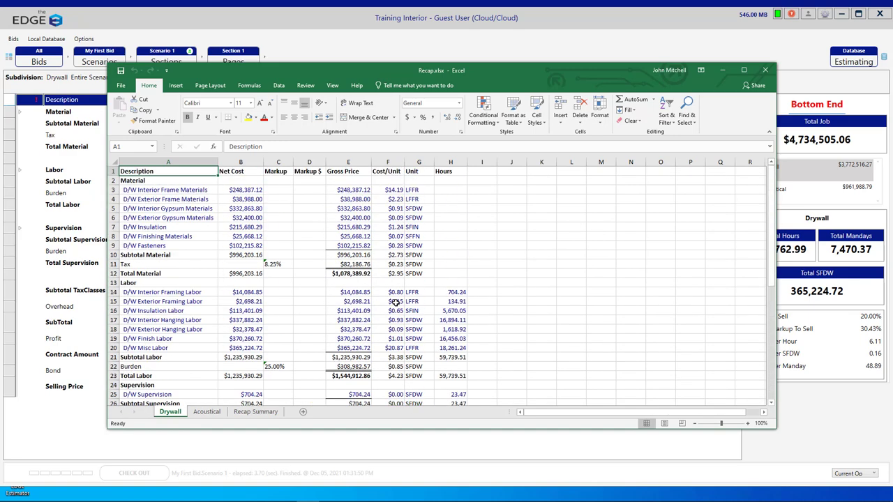
left_click(766, 69)
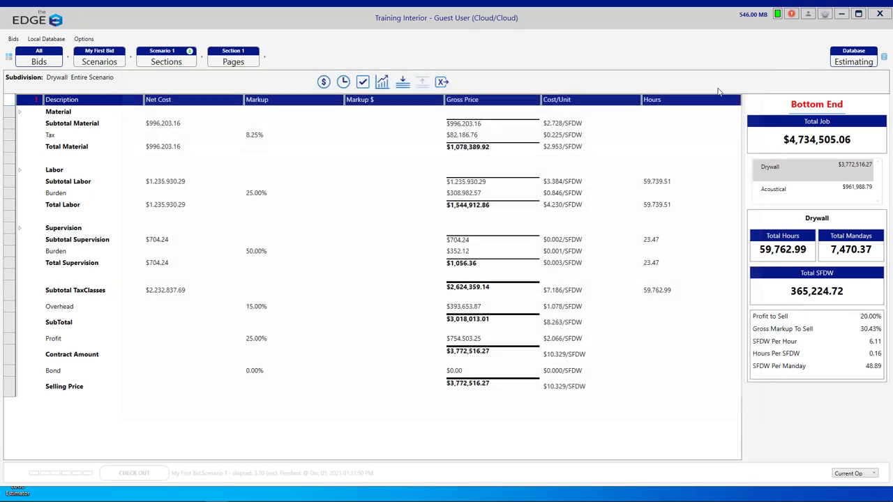